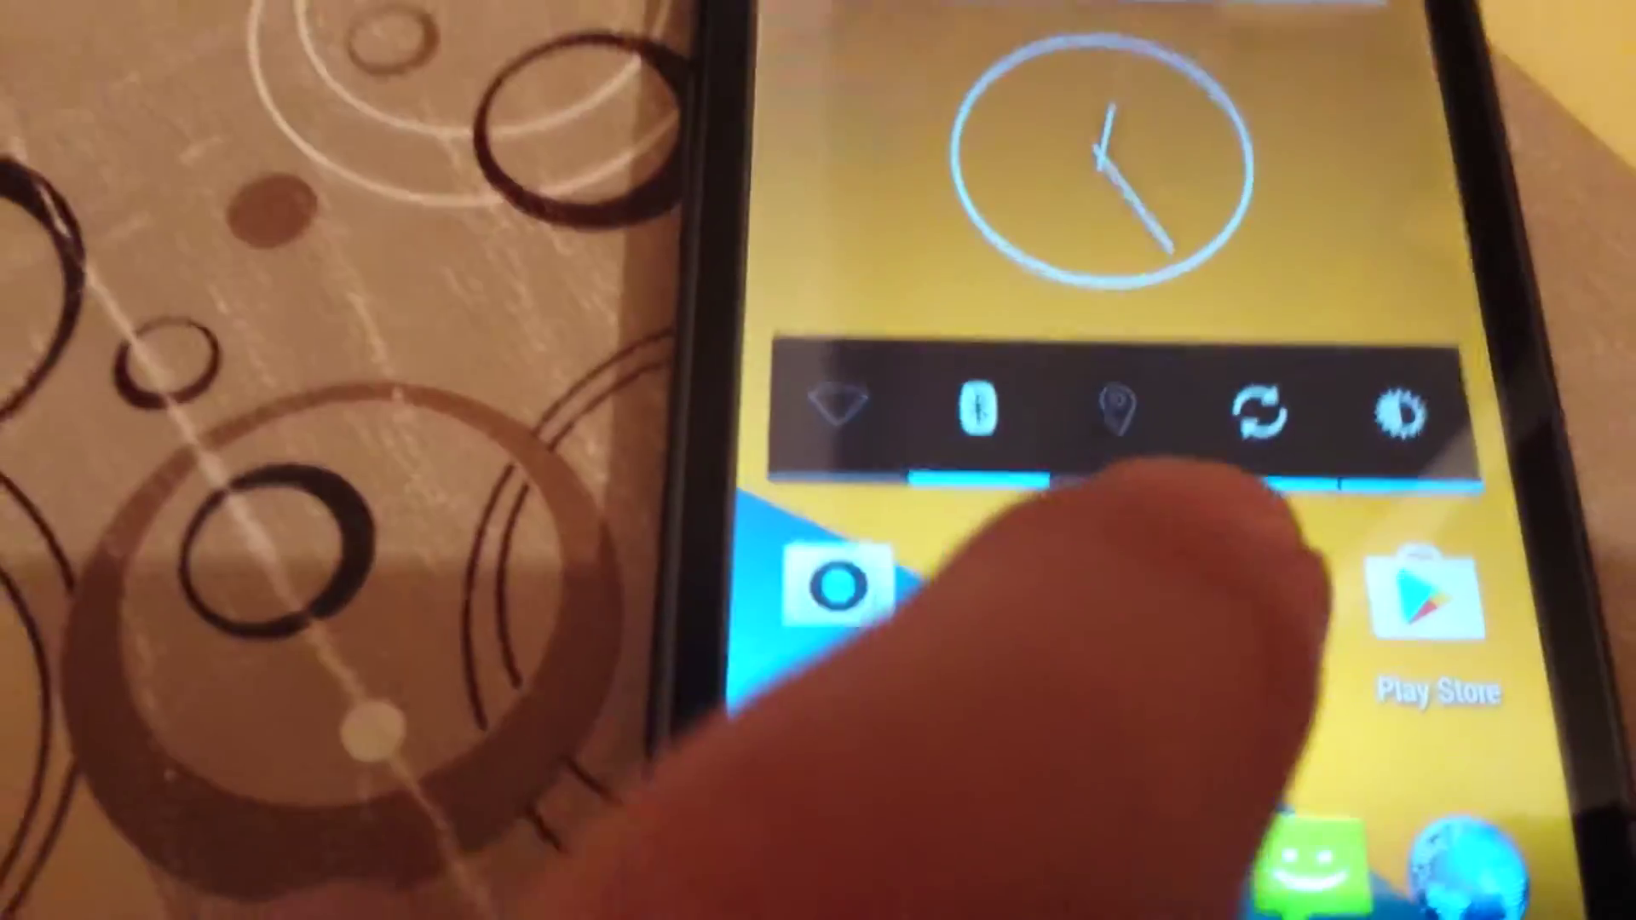
# - View the phone's model and version information in system settings, then go home
pyautogui.click(899, 901)
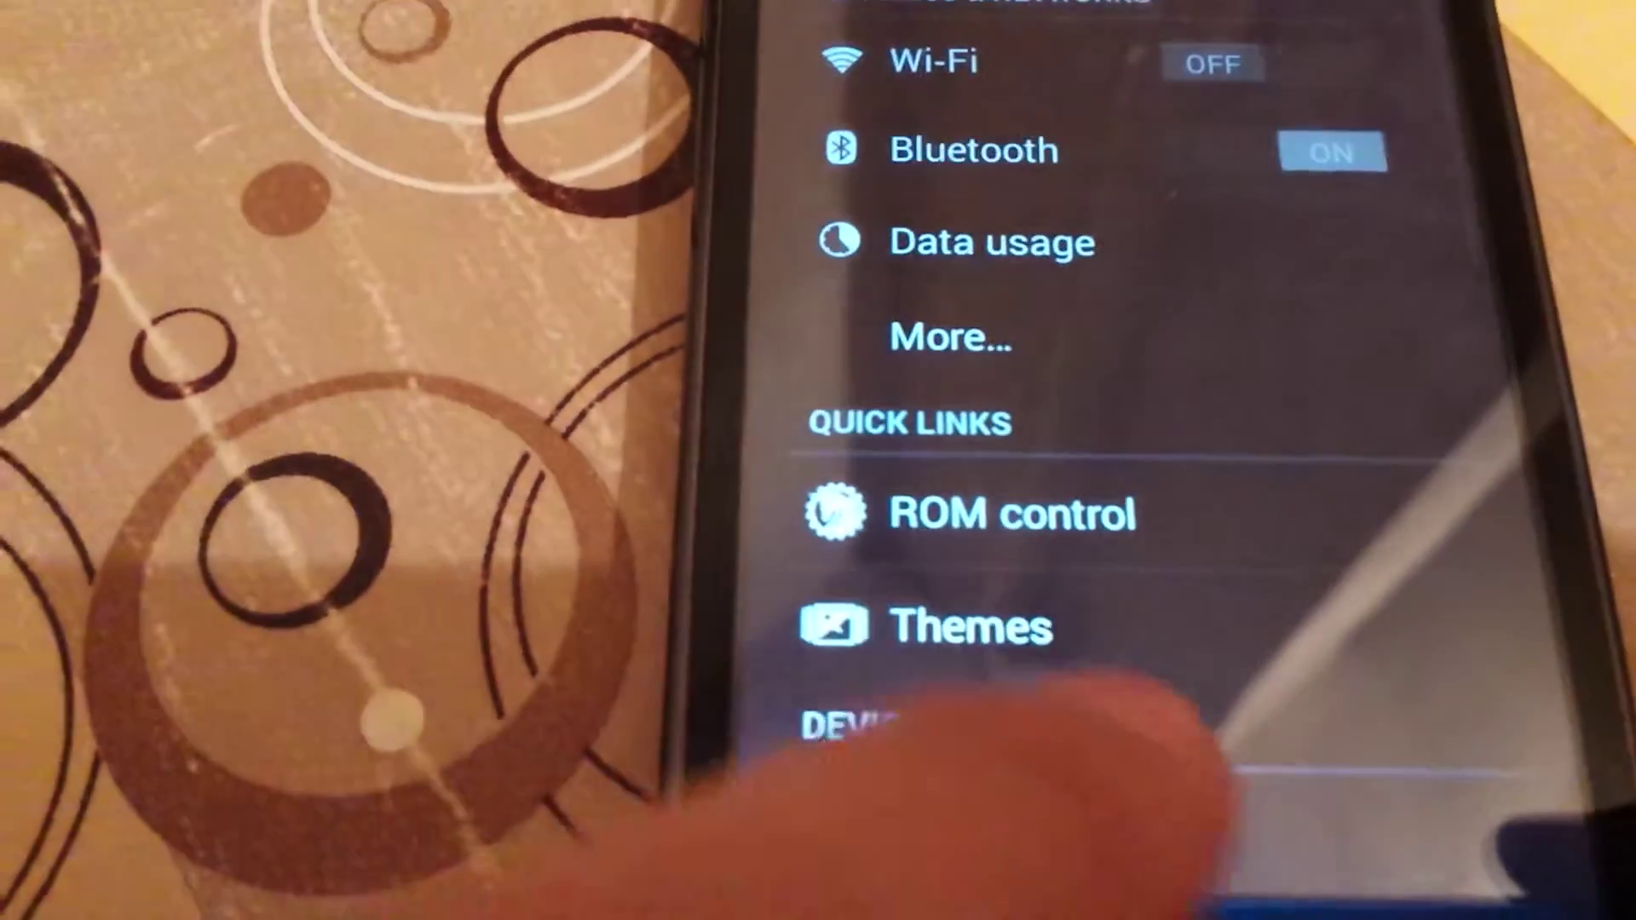
pyautogui.scroll(-10, 1151, 512)
pyautogui.scroll(-3, 1022, 512)
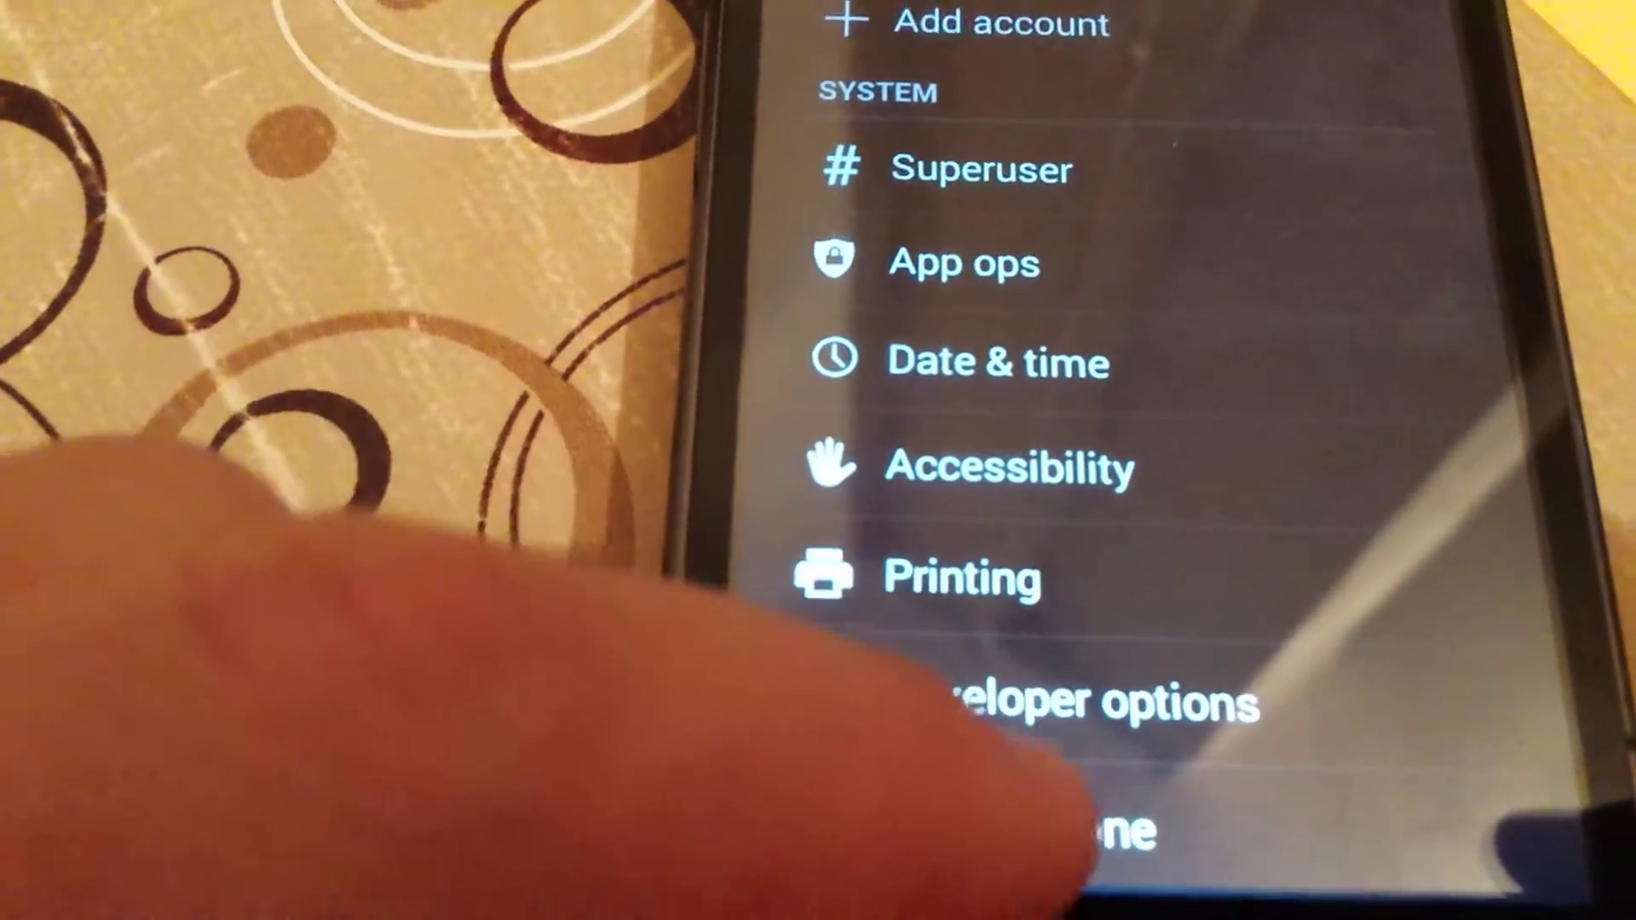
pyautogui.click(1086, 831)
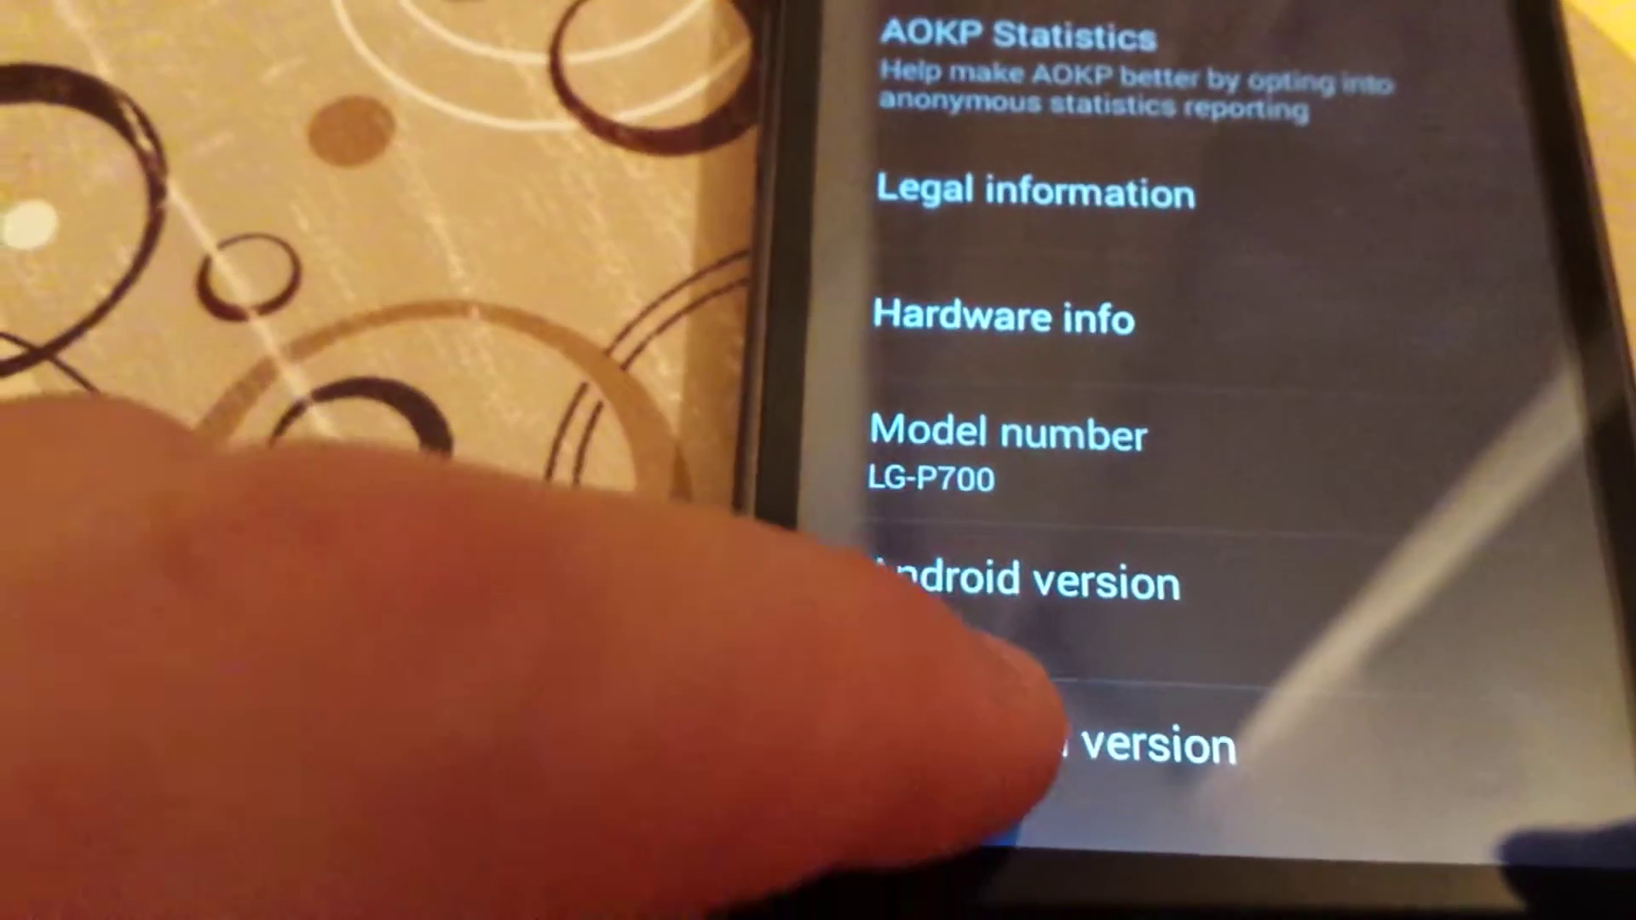
pyautogui.scroll(-5, 1048, 550)
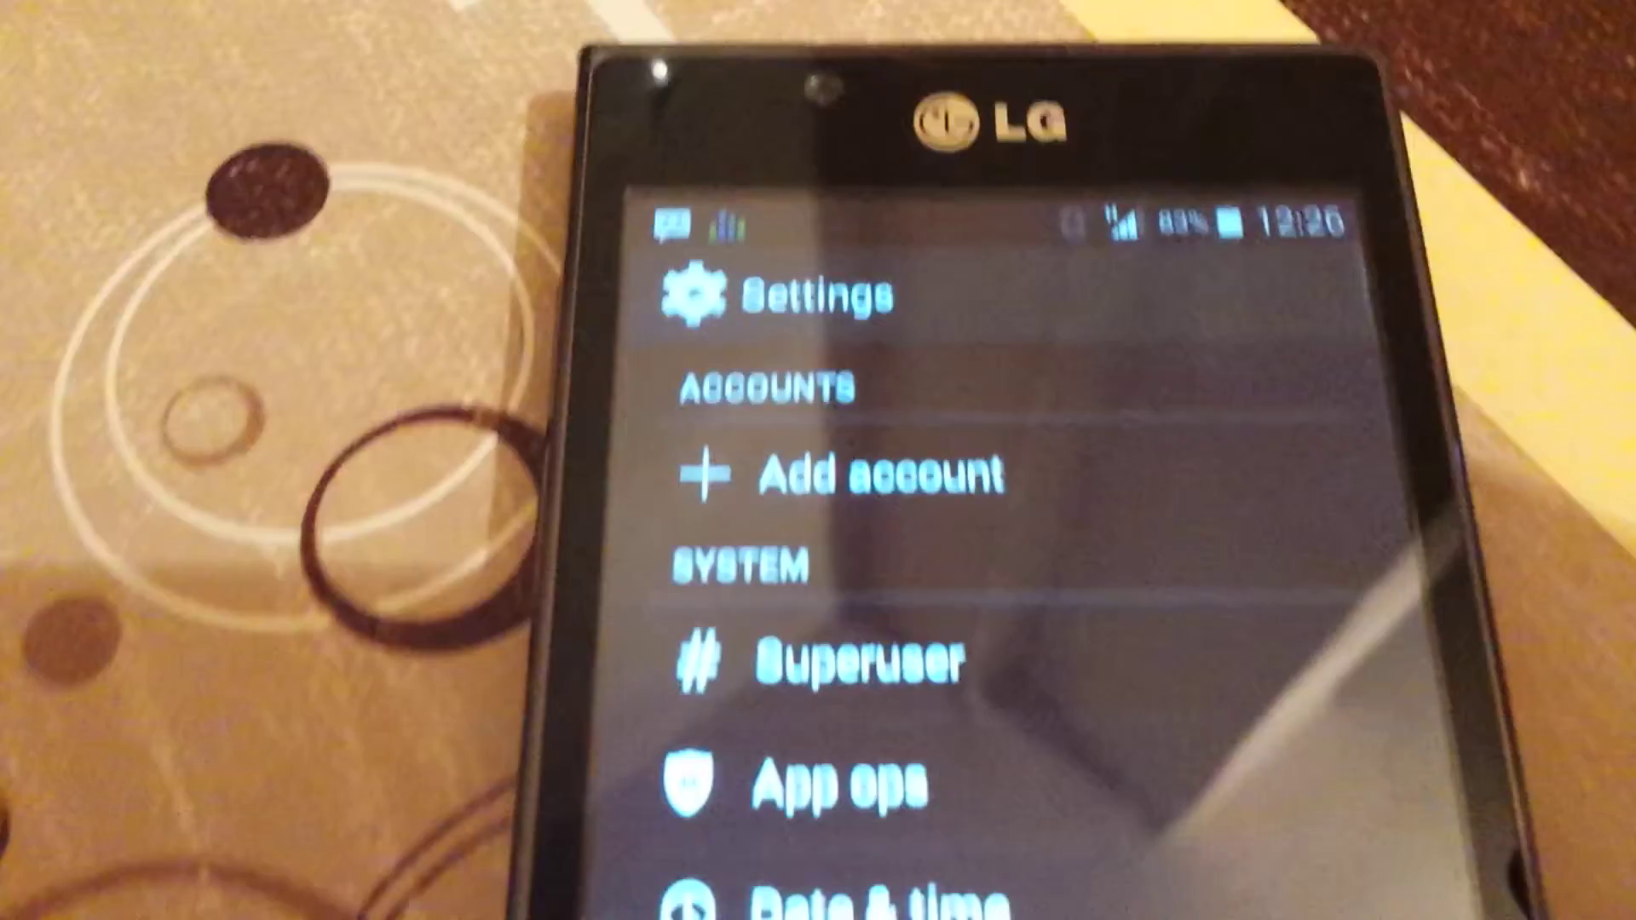
pyautogui.press('Home')
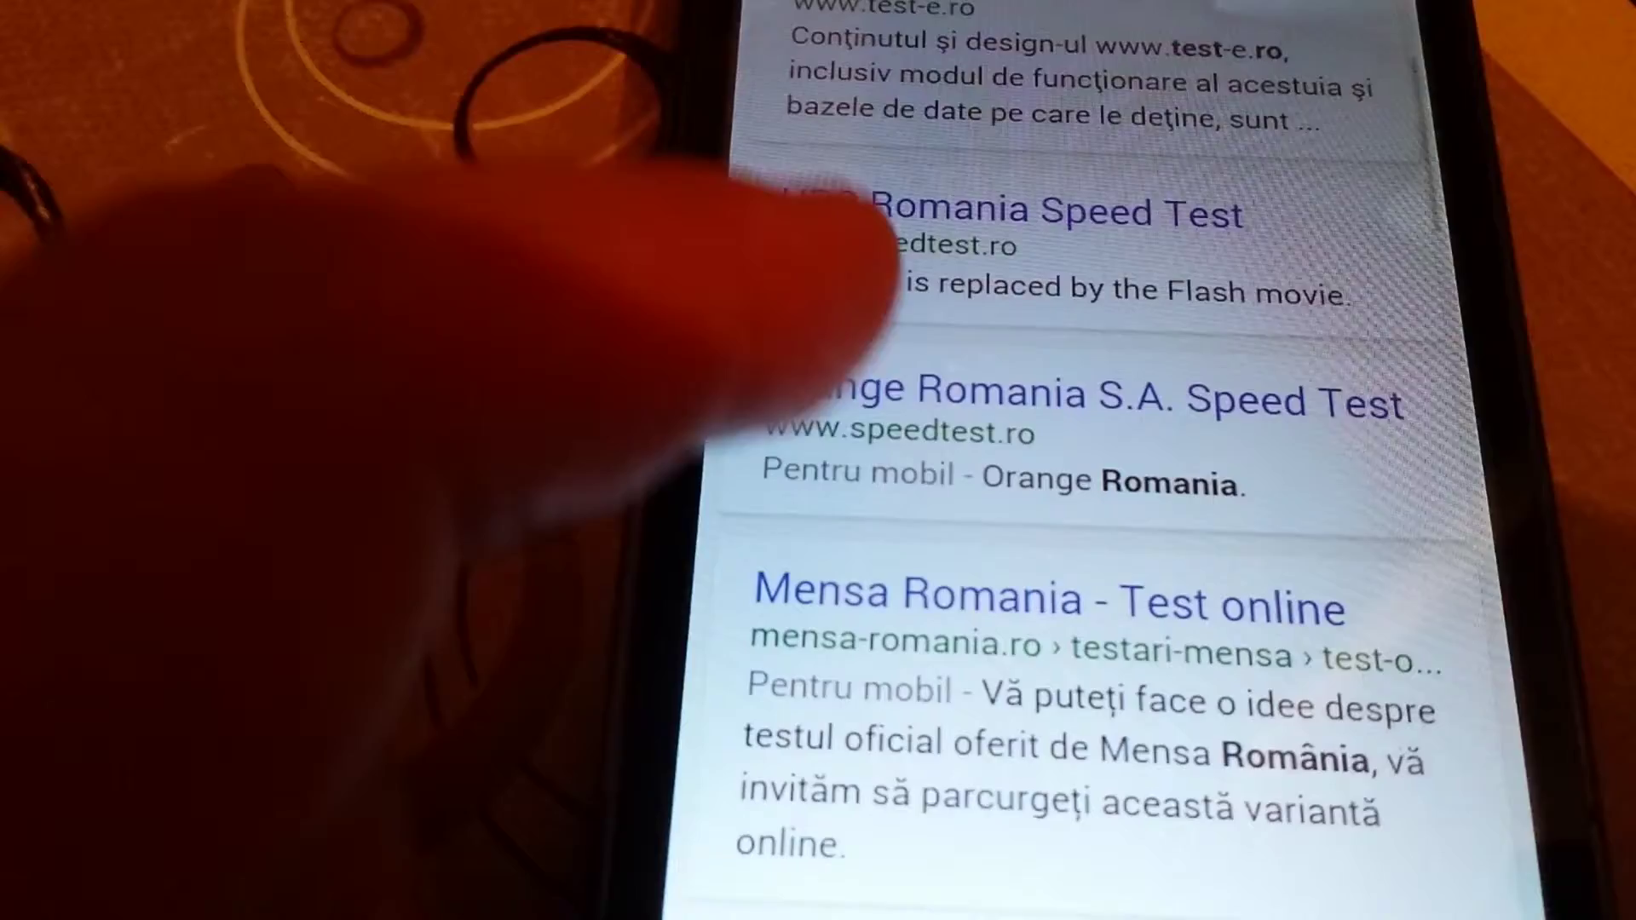
# - Check the Orange Romania S.A. Speed Test result, then return home
pyautogui.click(1023, 396)
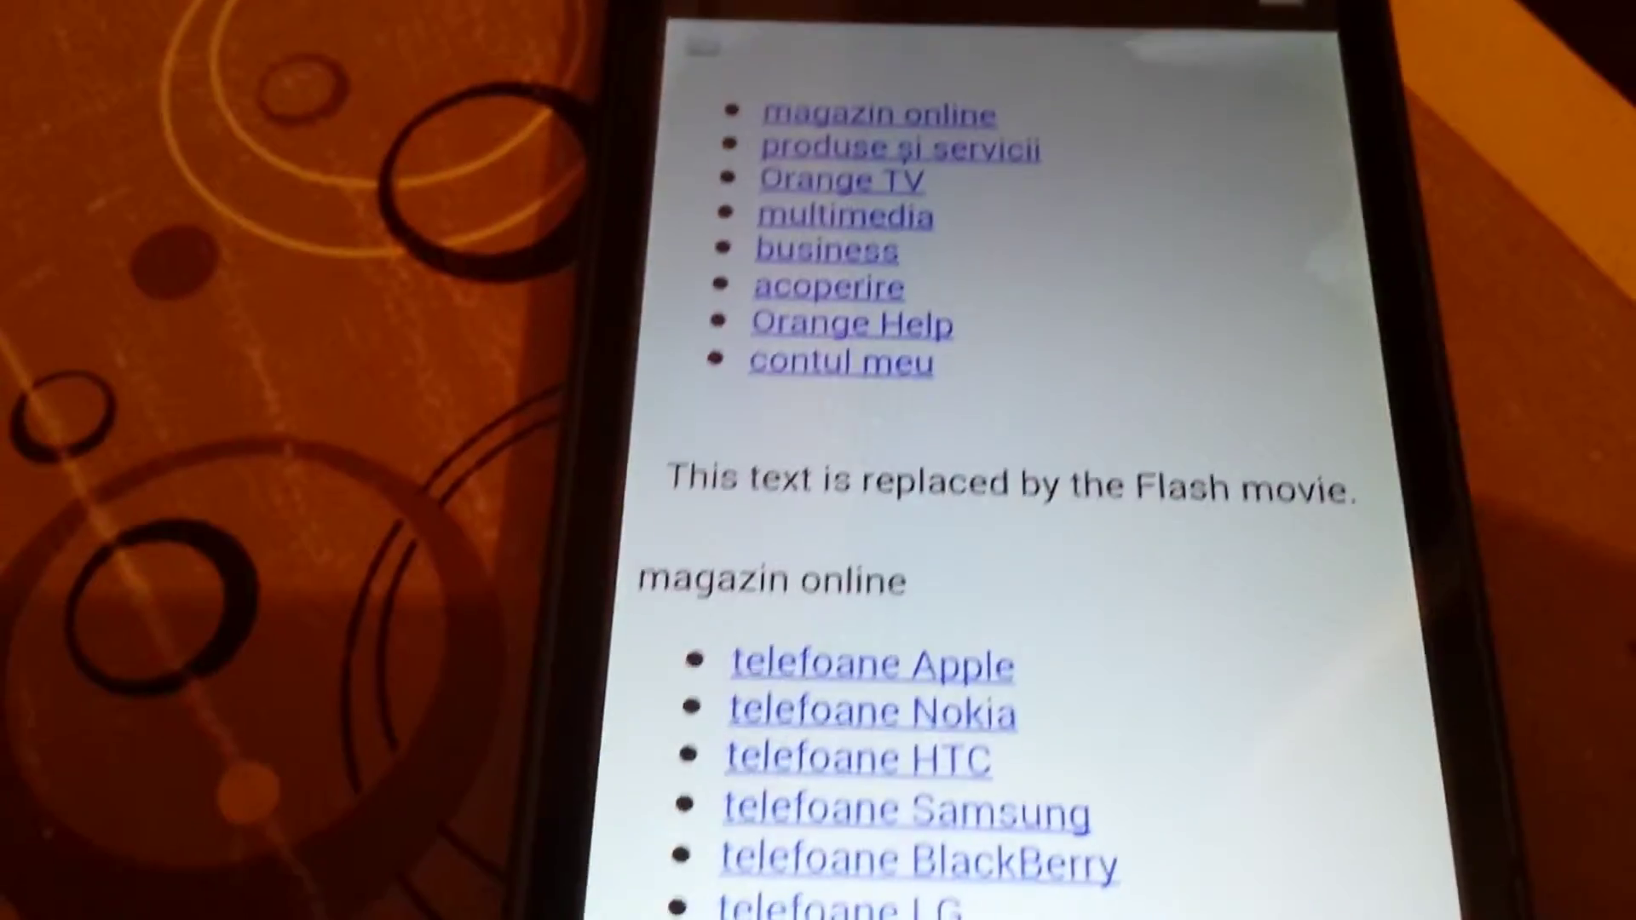
pyautogui.hotkey('alt', 'Left')
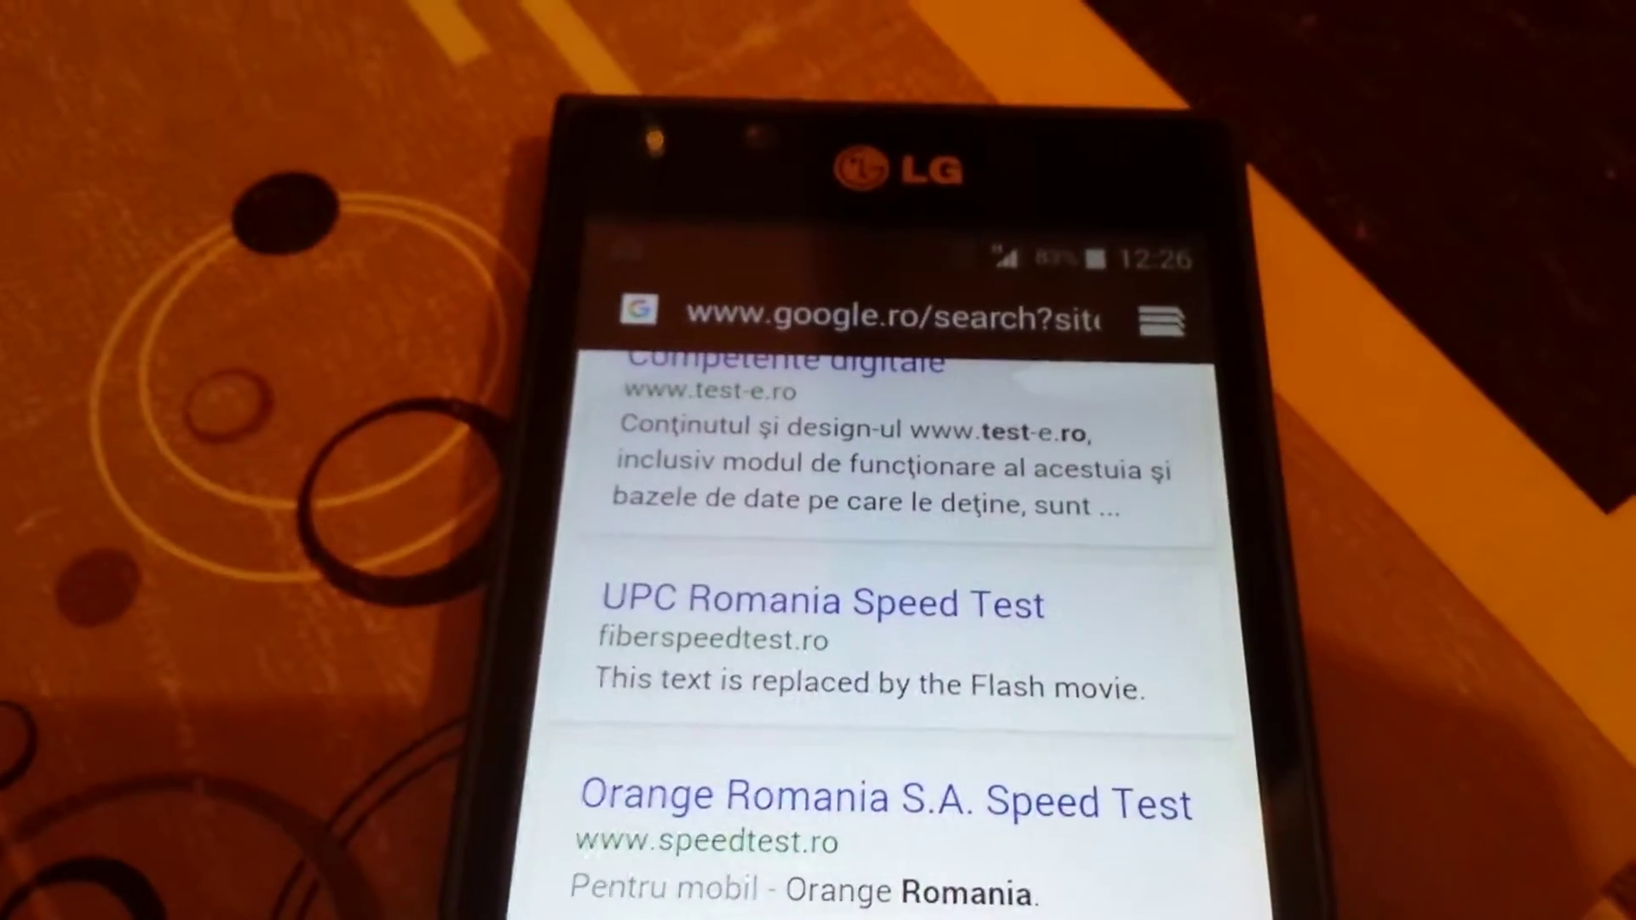
pyautogui.press('super')
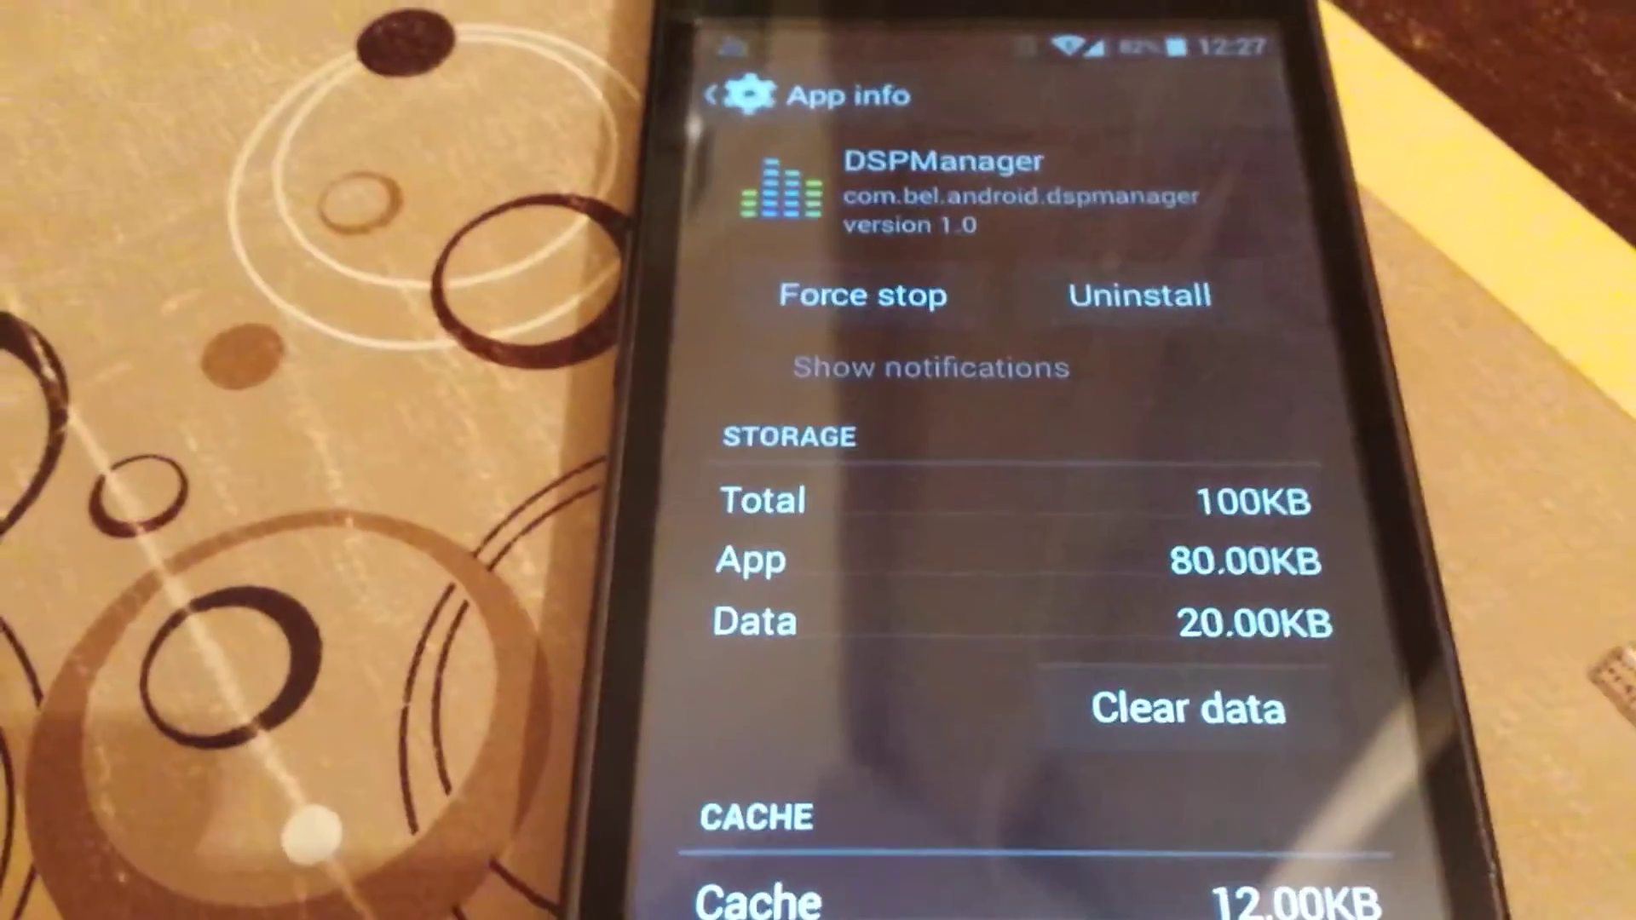
# - Leave app info and launch the Google search app from the app drawer
pyautogui.press('Home')
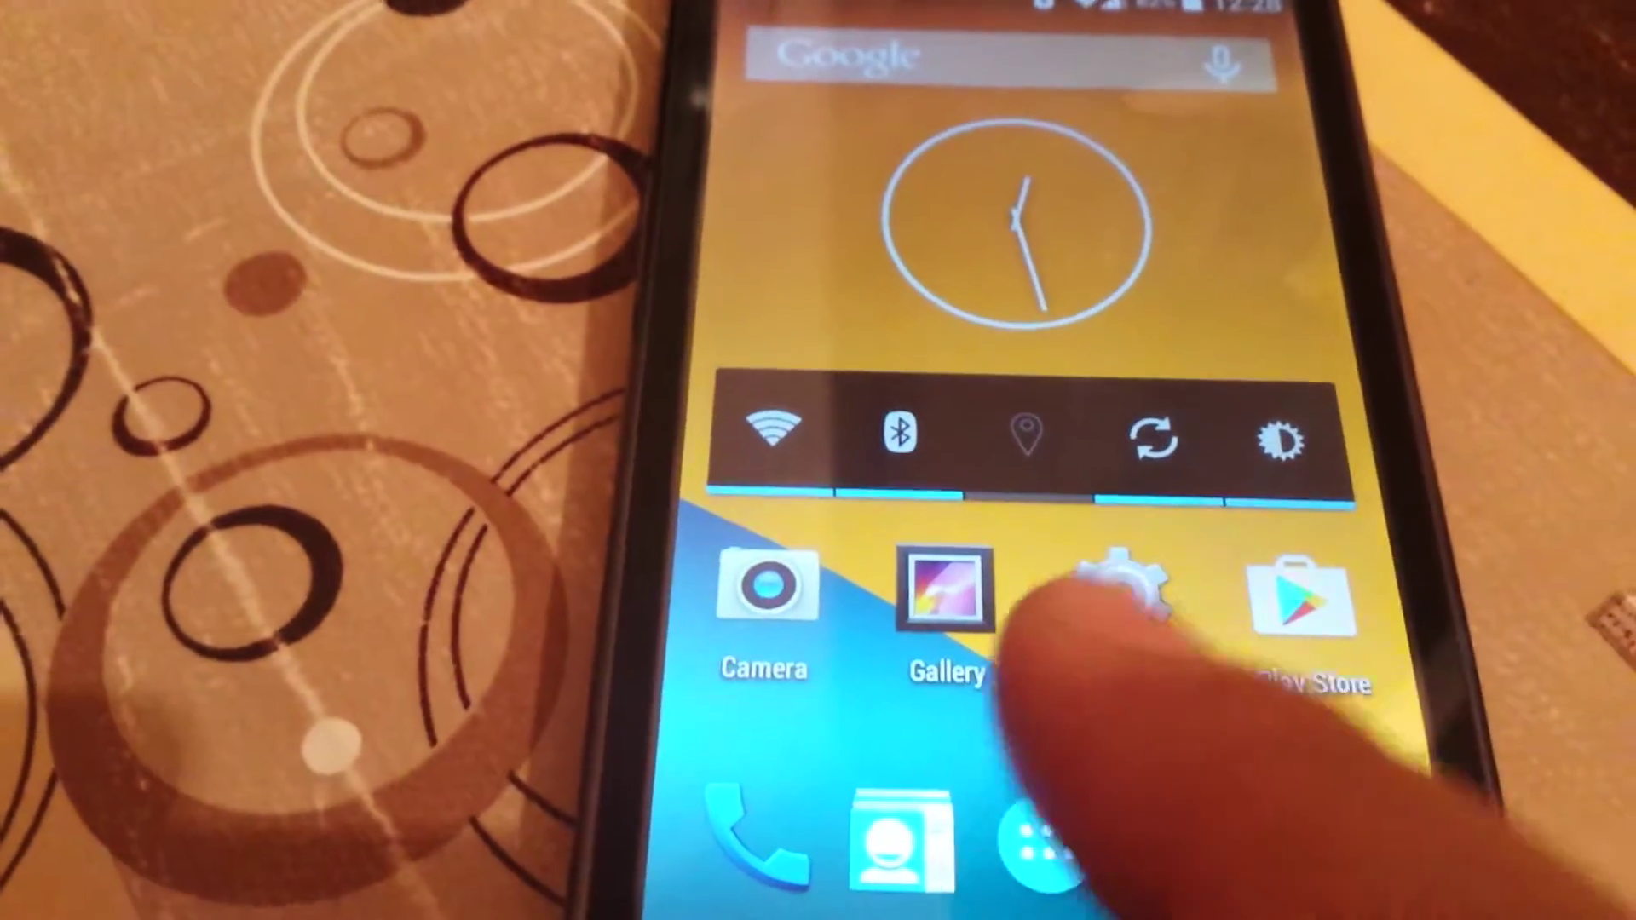
pyautogui.click(1043, 869)
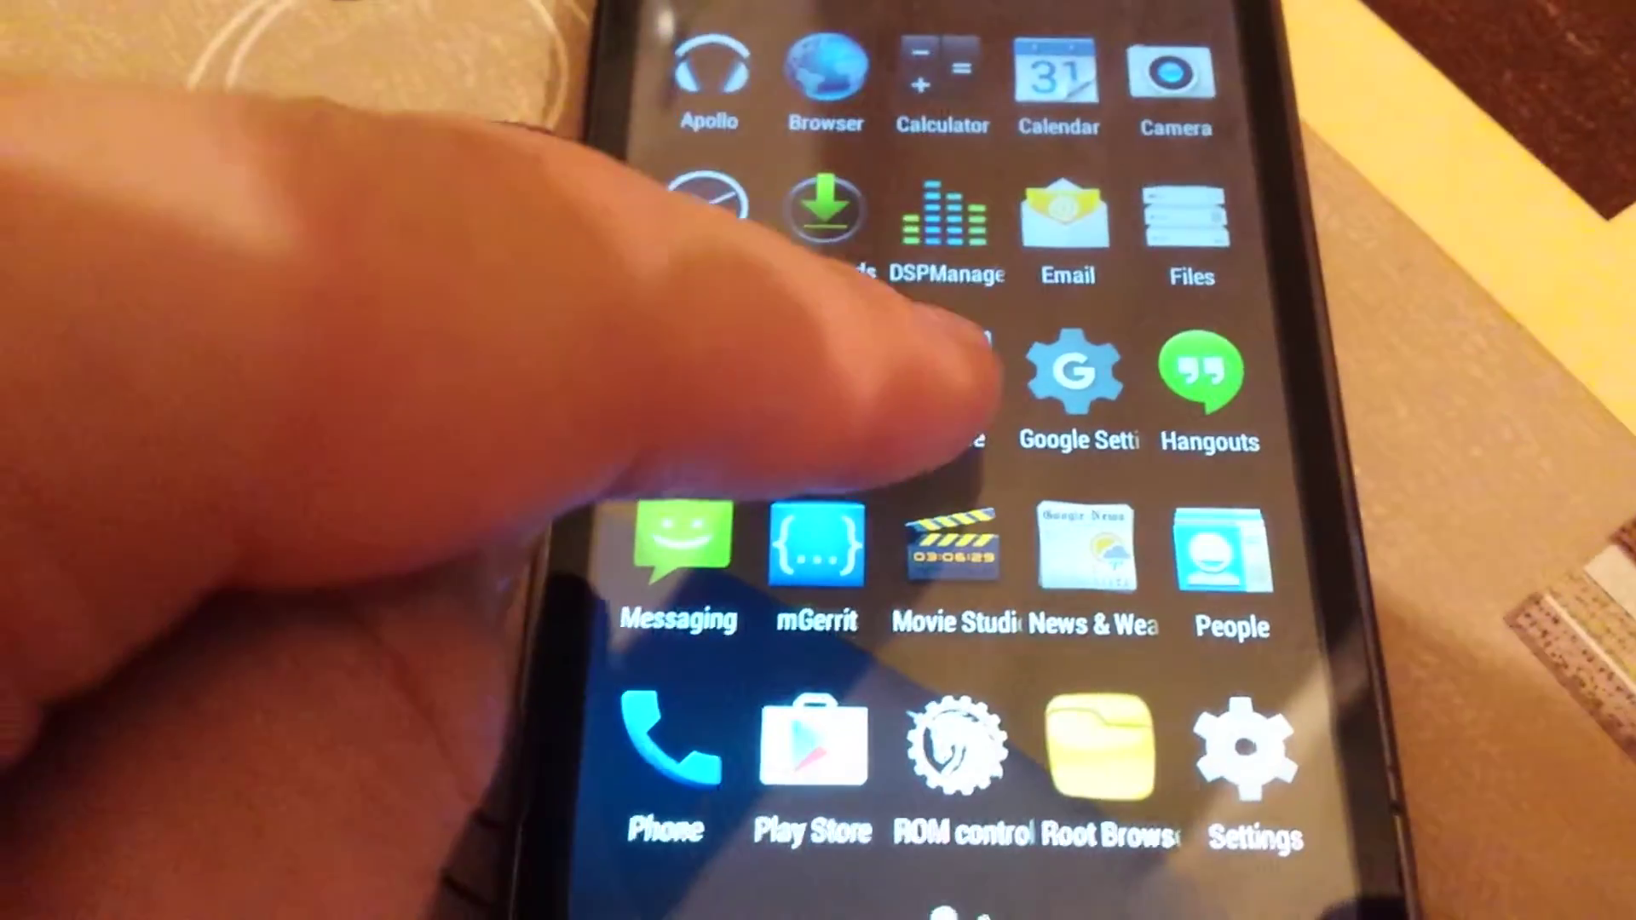
pyautogui.click(930, 378)
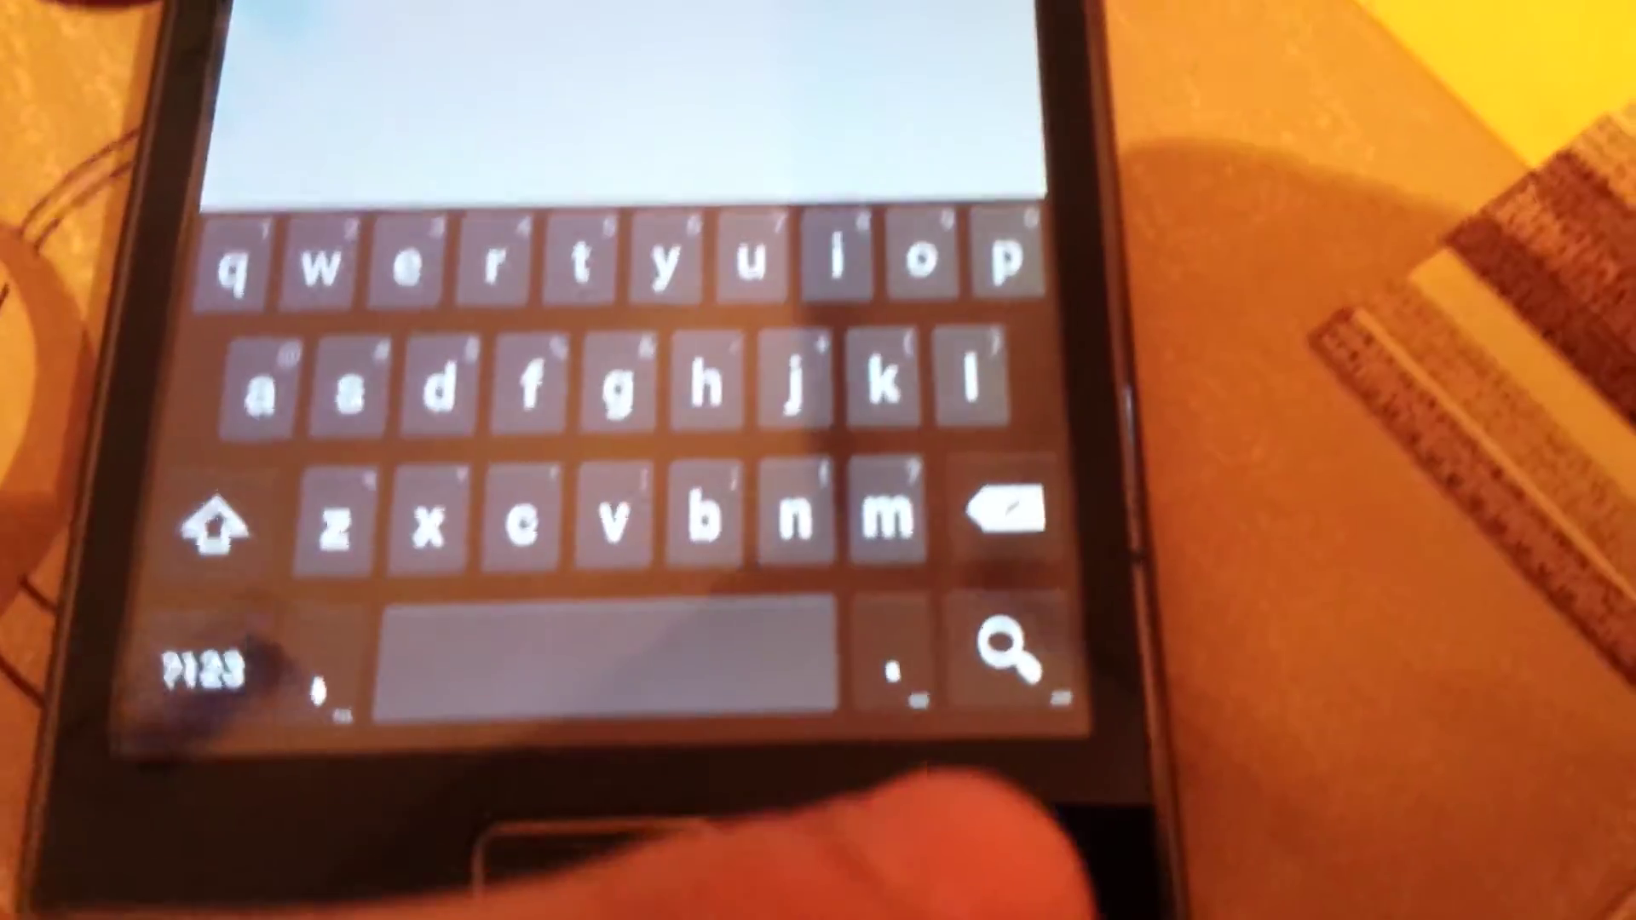
# - Browse the Phone search options in Google Search settings
pyautogui.press('Menu')
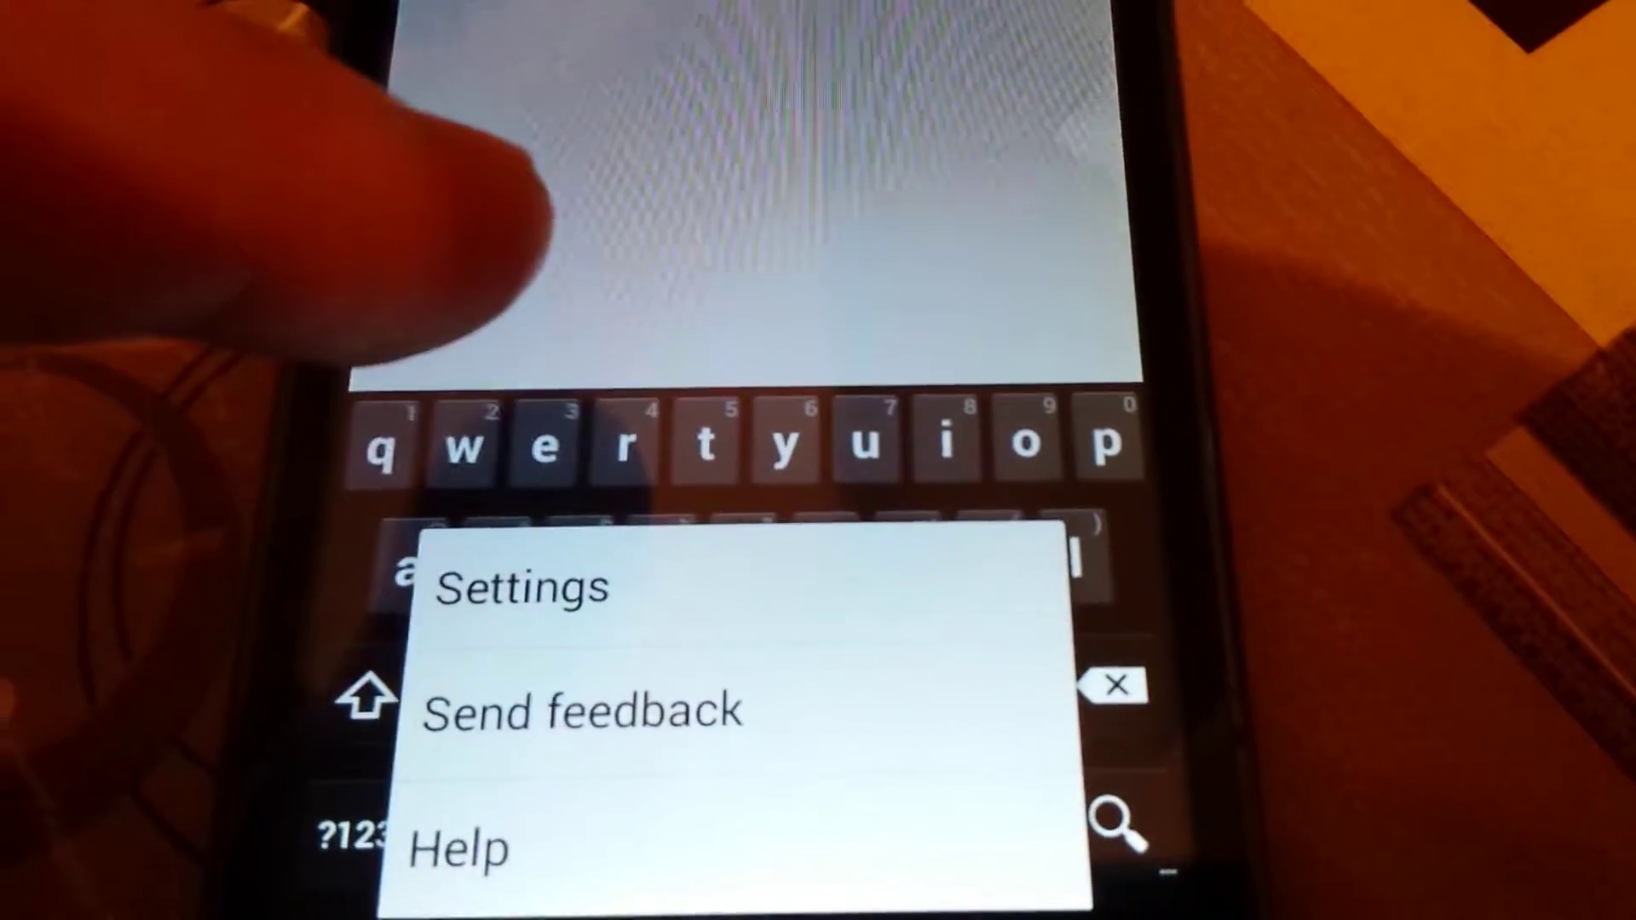
pyautogui.press('Escape')
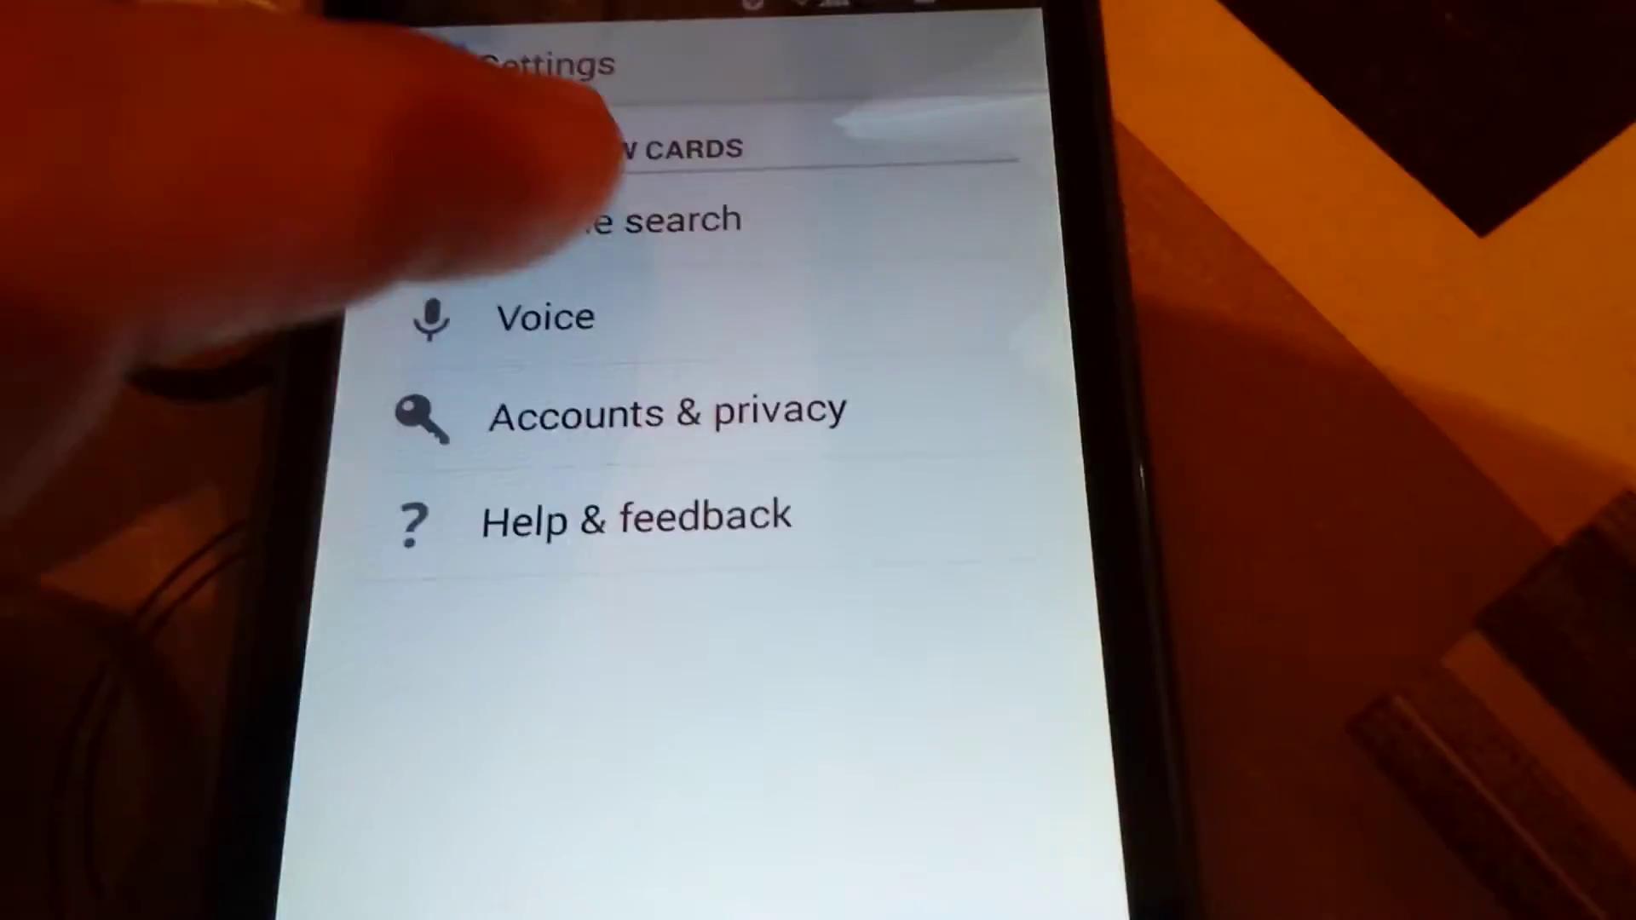
pyautogui.click(662, 144)
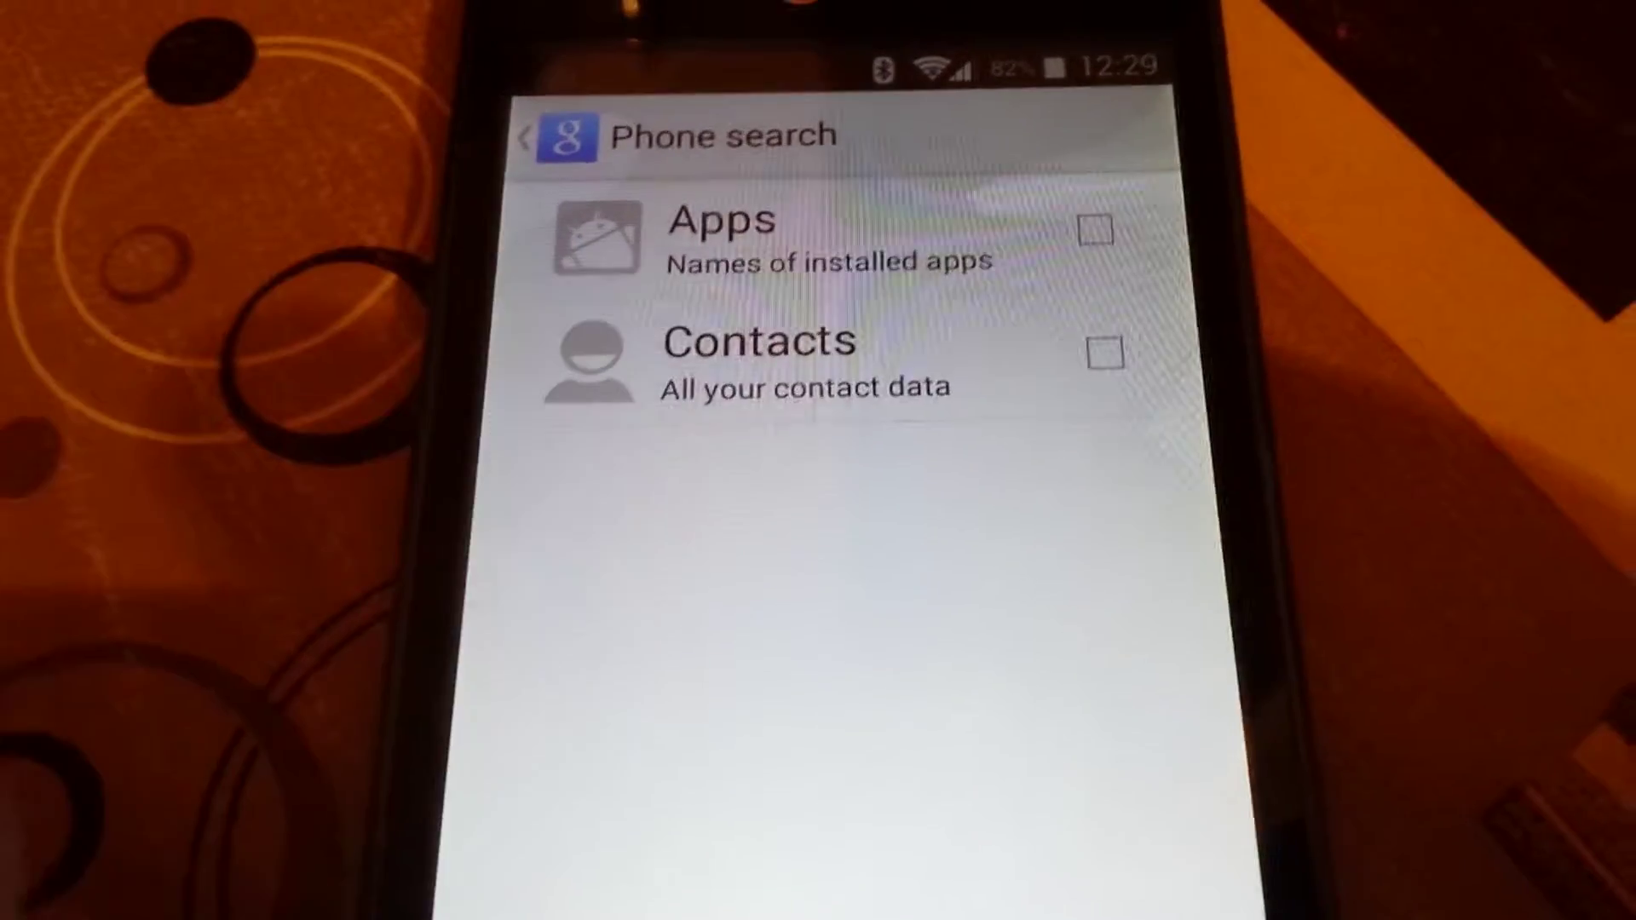
pyautogui.click(582, 118)
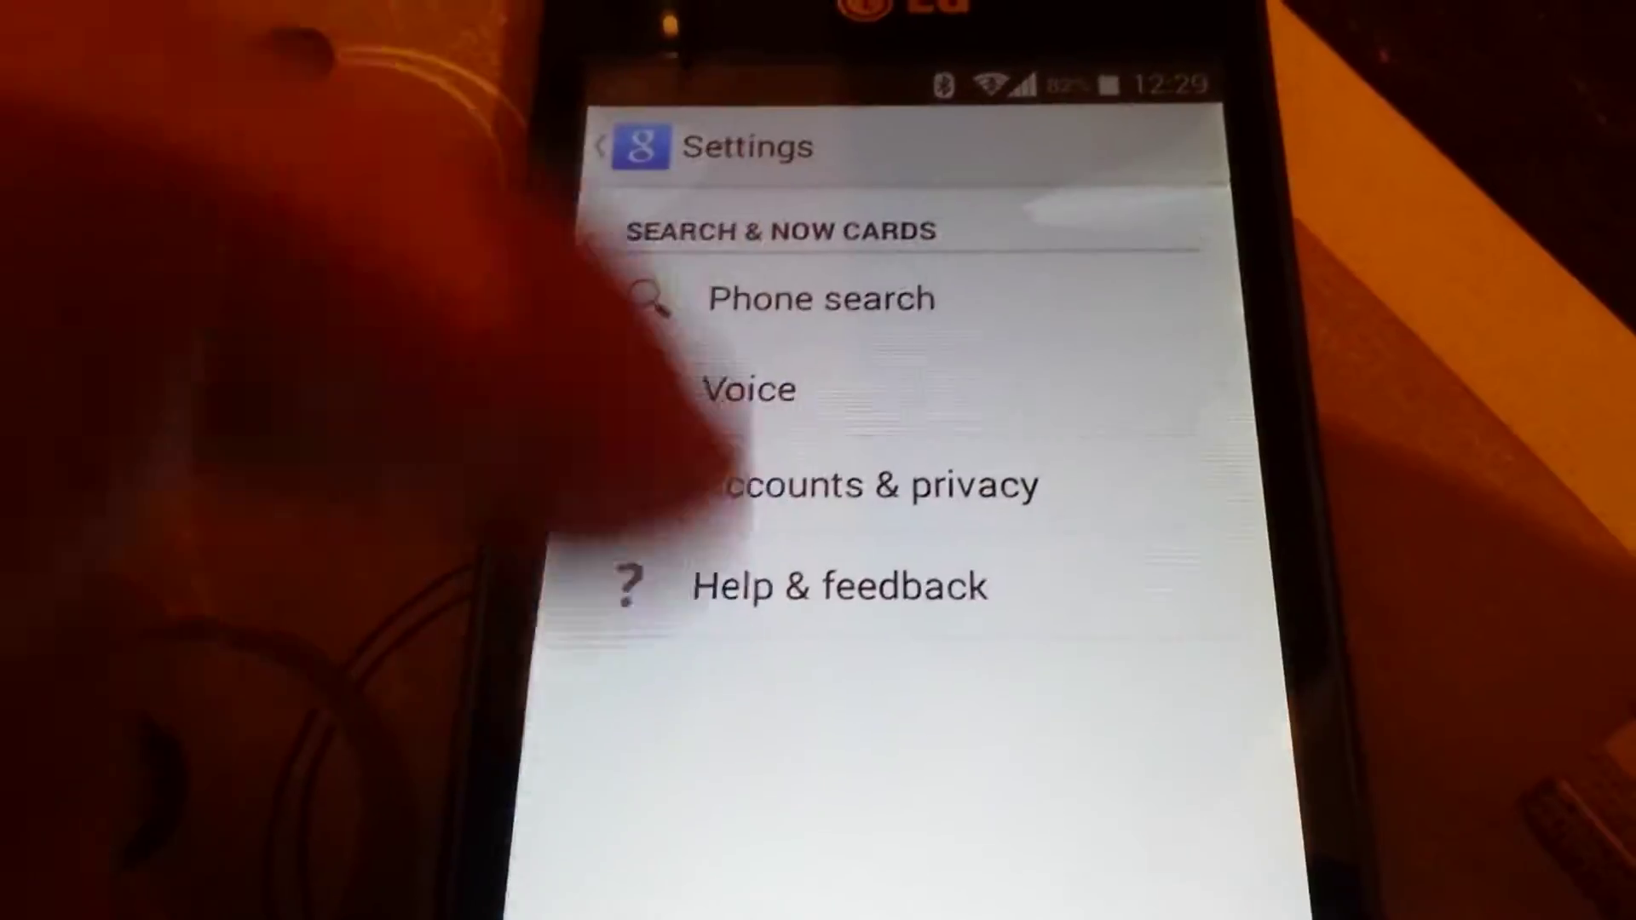
# - Review Accounts & privacy and Voice settings, leaving hotword detection unticked
pyautogui.click(715, 429)
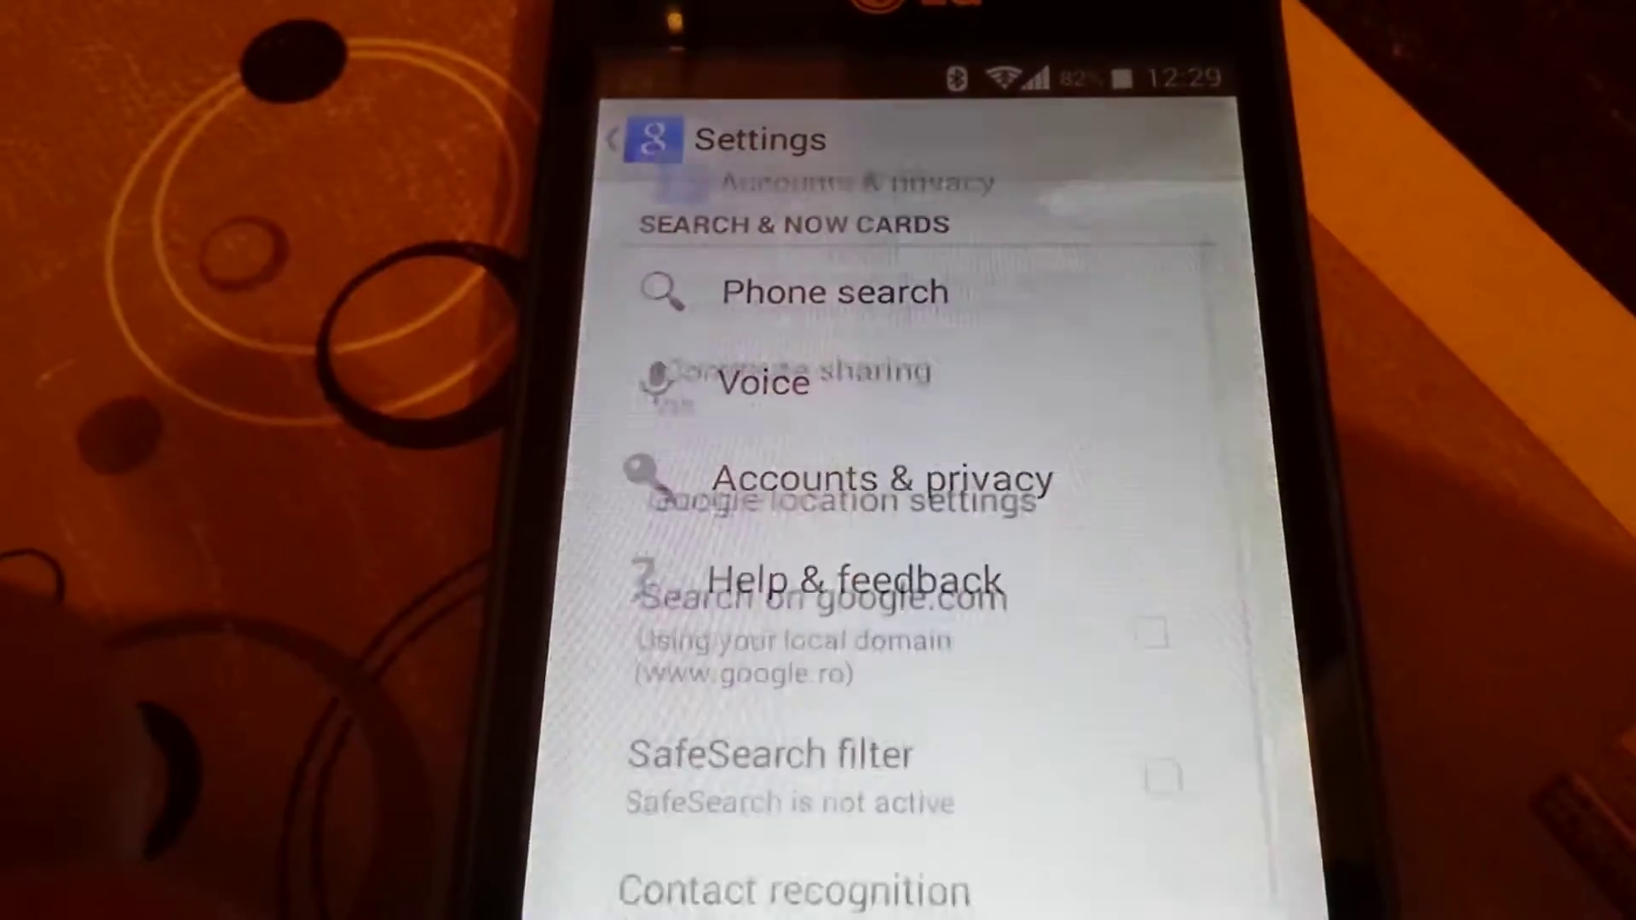
pyautogui.click(640, 135)
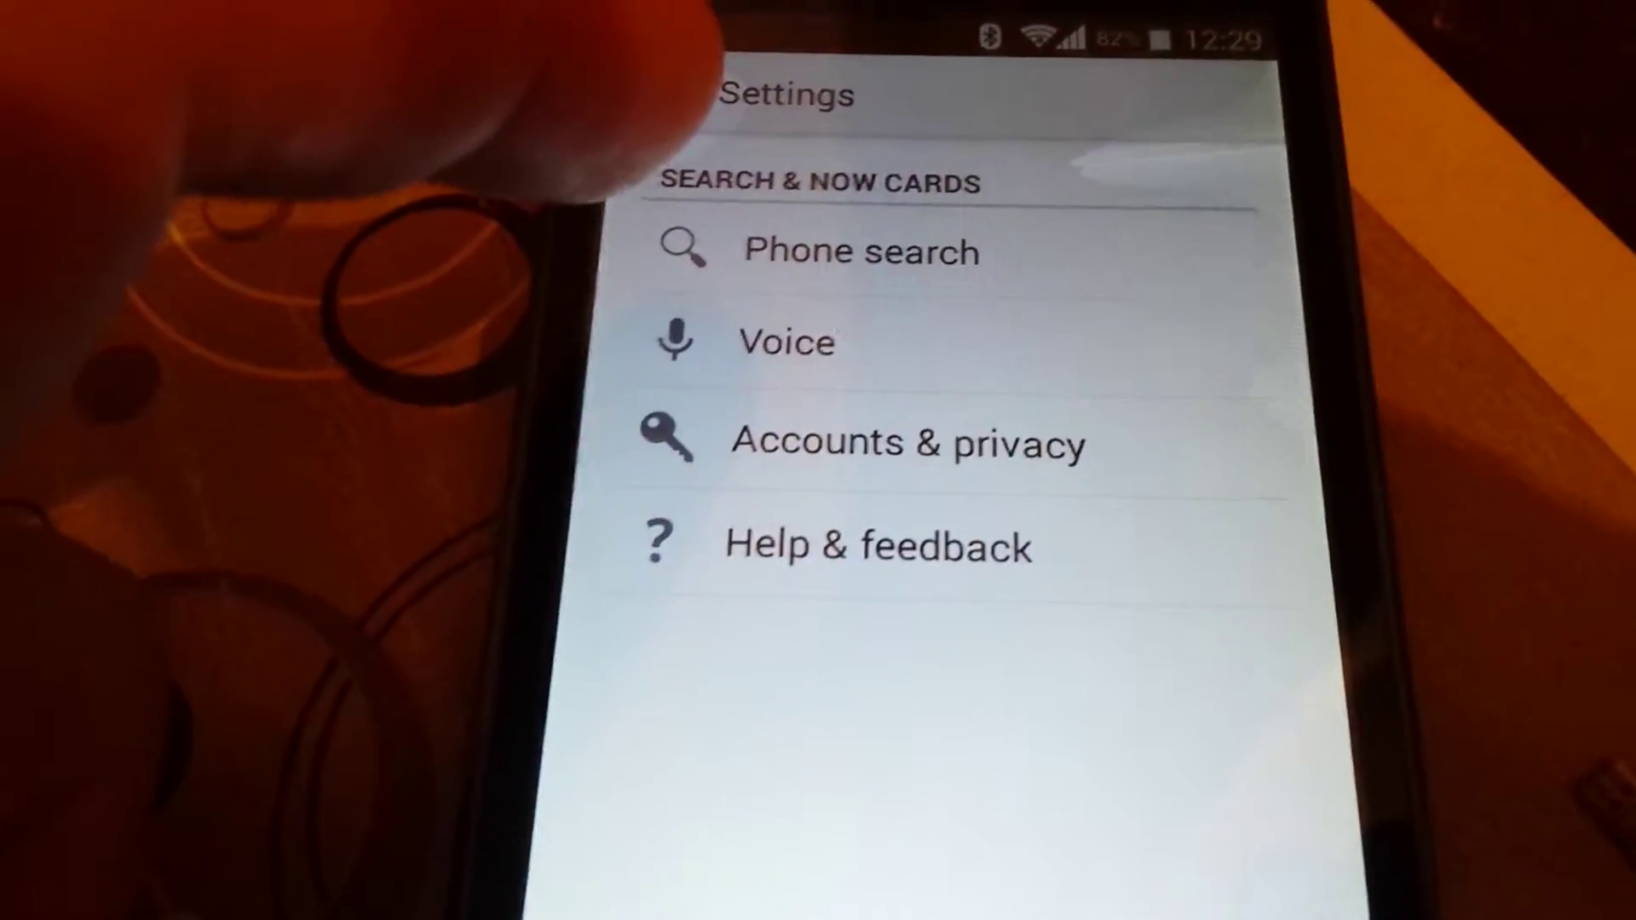
pyautogui.click(785, 340)
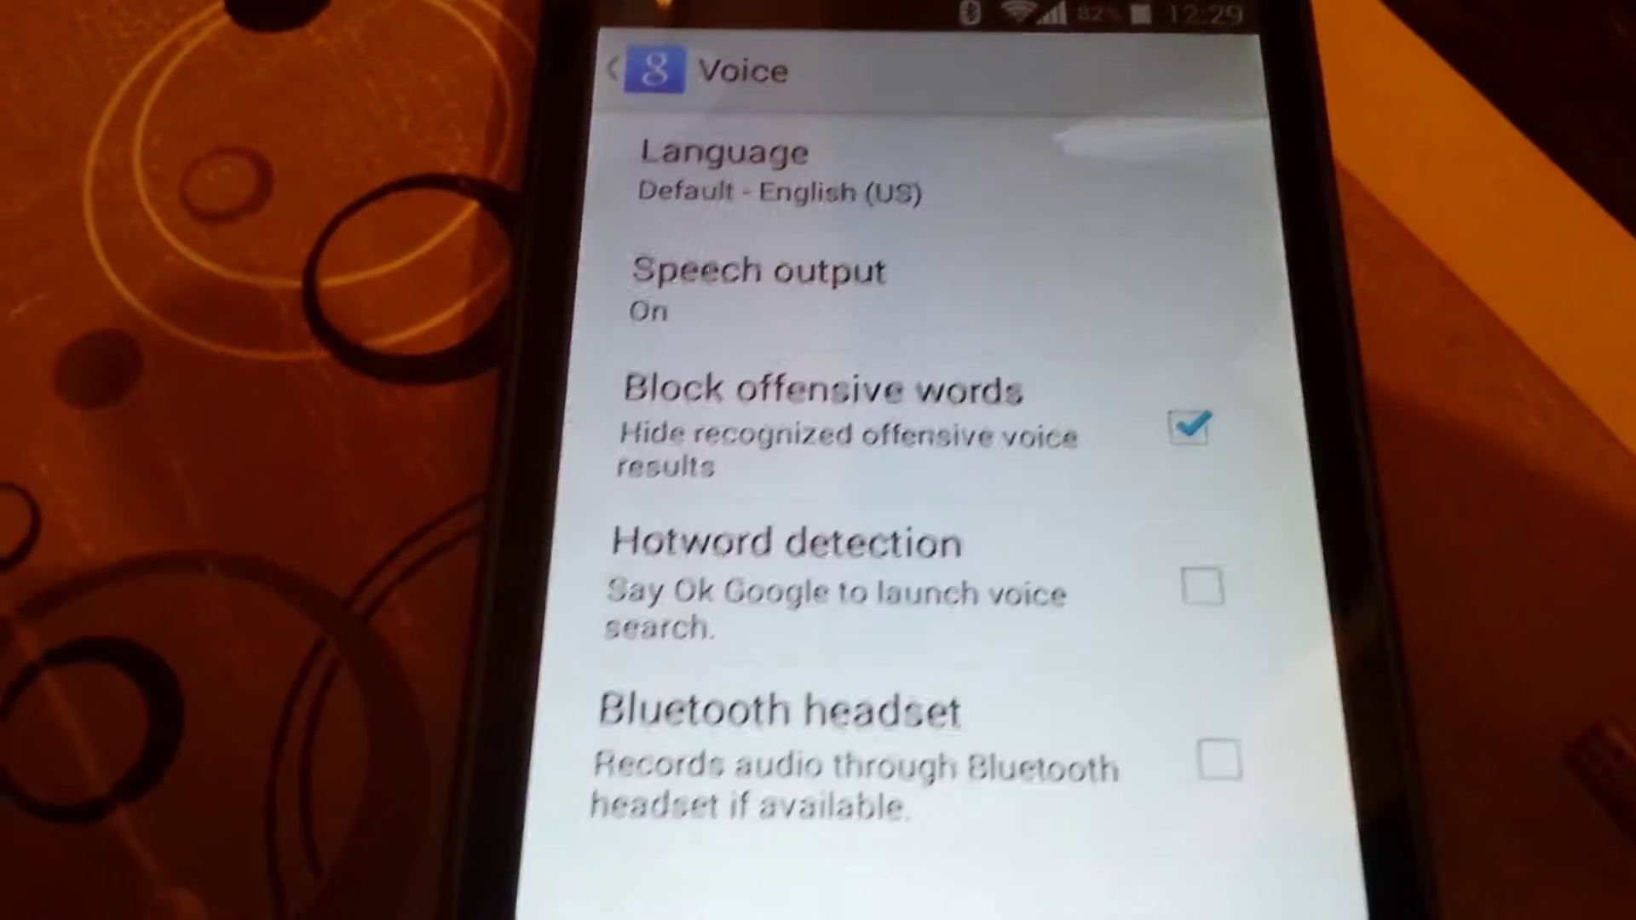
pyautogui.press('Escape')
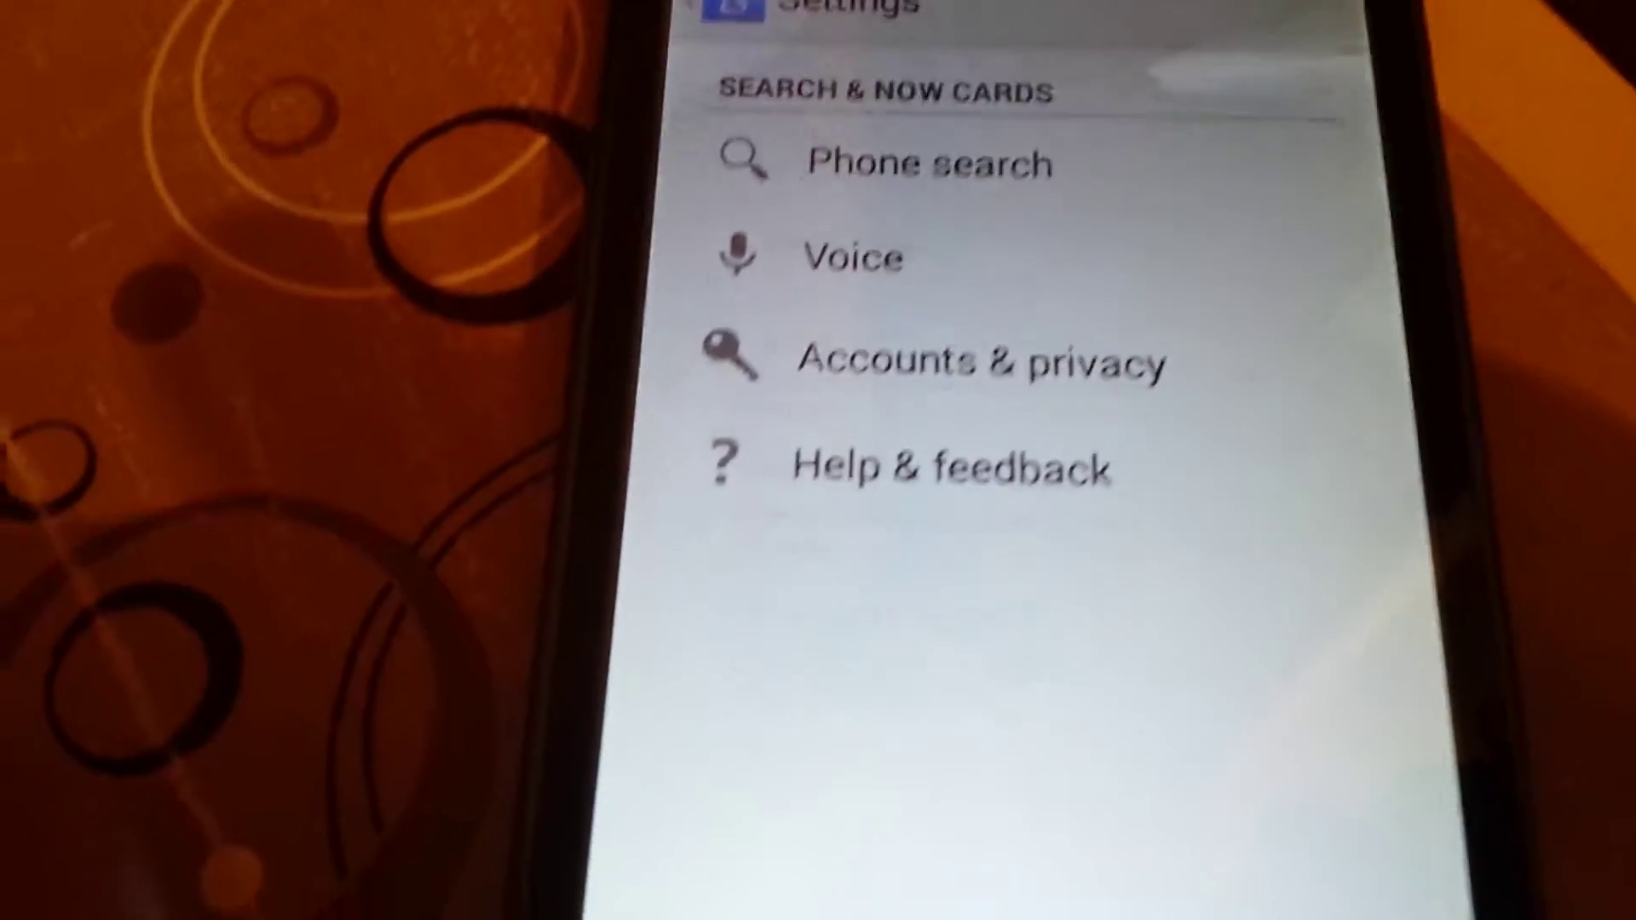